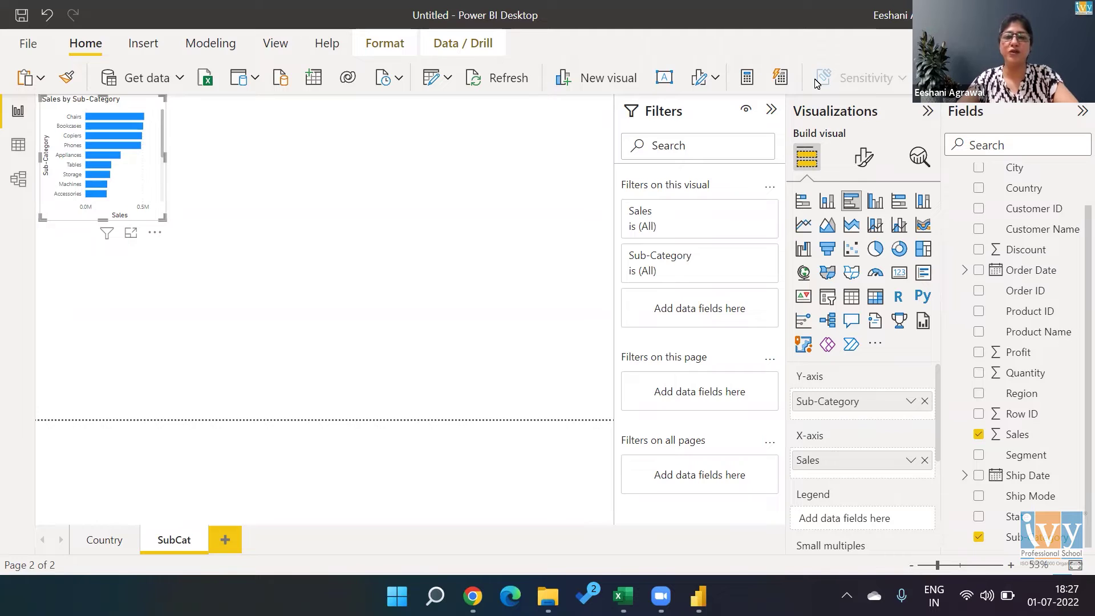
# Switch to the Country page showing the Sales by Country bar chart.
pyautogui.click(96, 537)
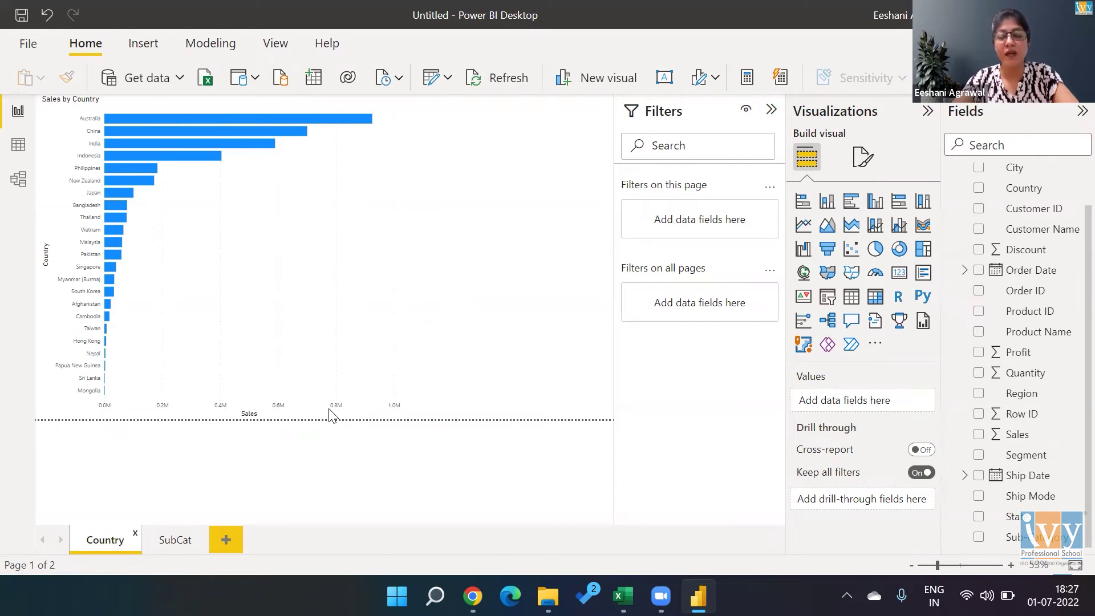
# Collapse the Filters pane and settle on the SubCat page with its Sales by Sub-Category chart.
pyautogui.click(668, 115)
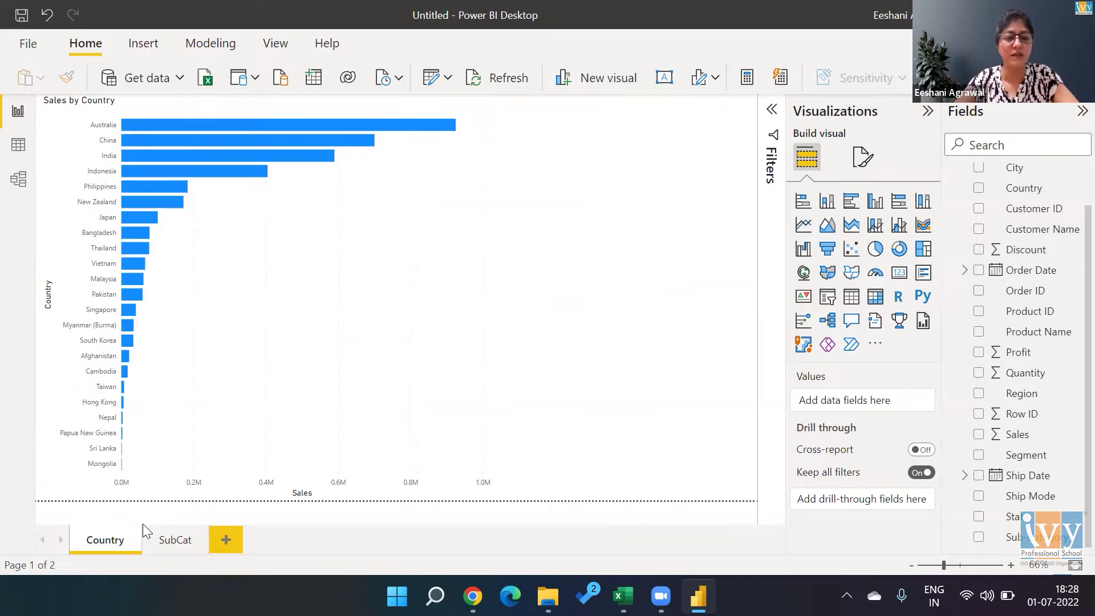
pyautogui.click(170, 543)
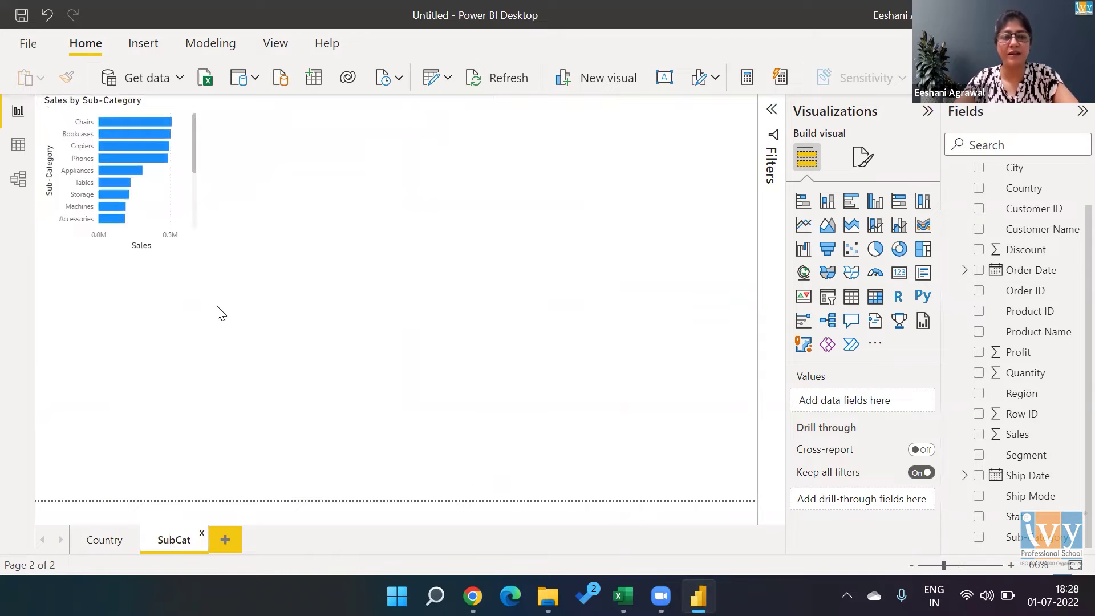
pyautogui.moveTo(120, 171)
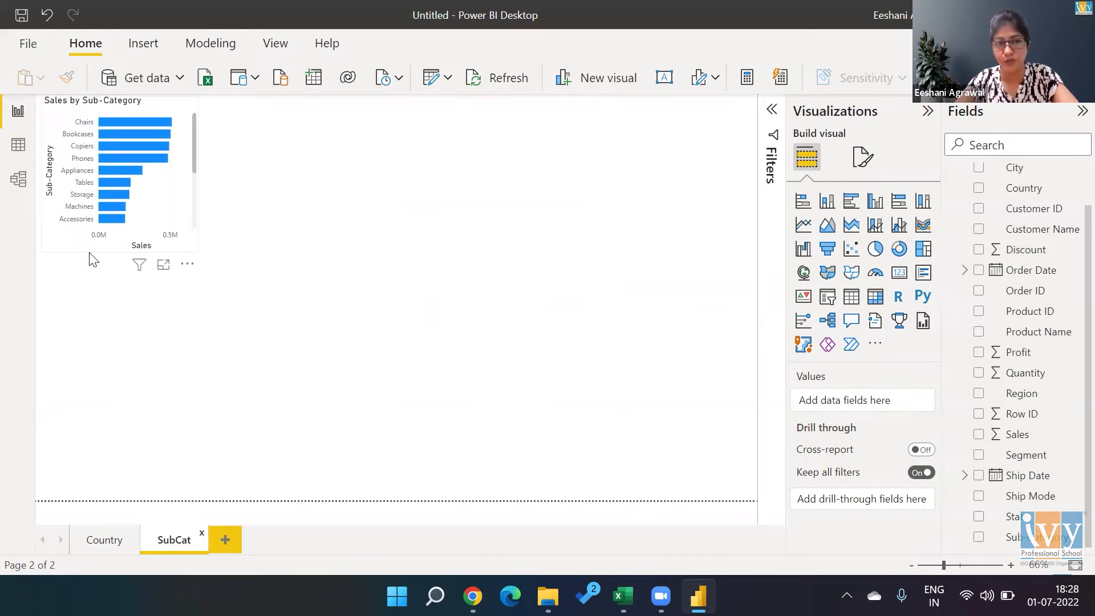
pyautogui.click(102, 542)
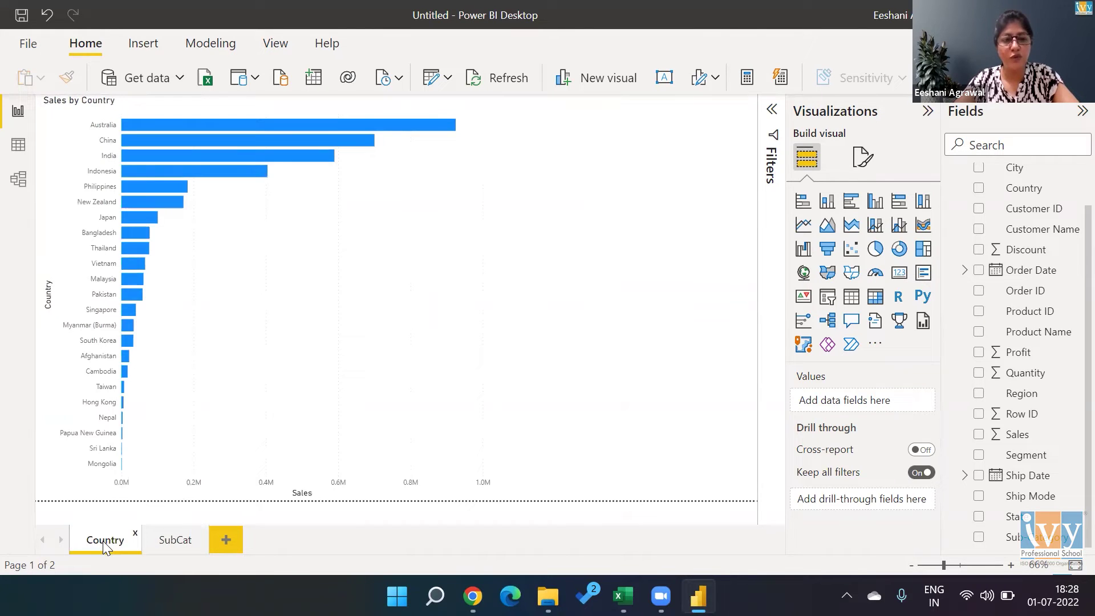
pyautogui.click(176, 542)
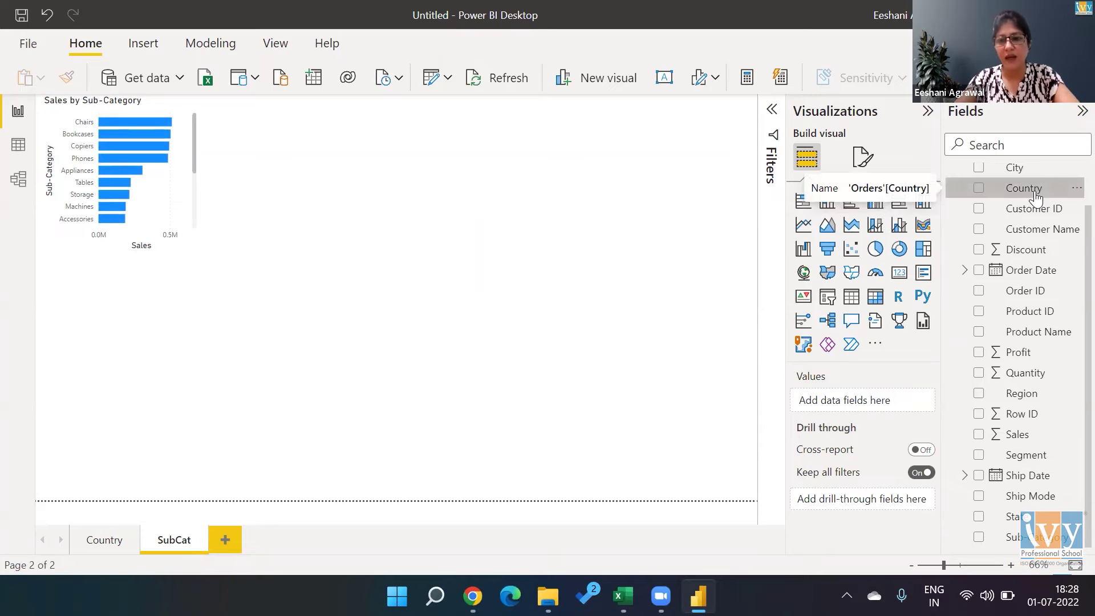
# Add Country as the SubCat page's drill-through field and go back to the Country page.
pyautogui.click(1027, 189)
pyautogui.click(163, 204)
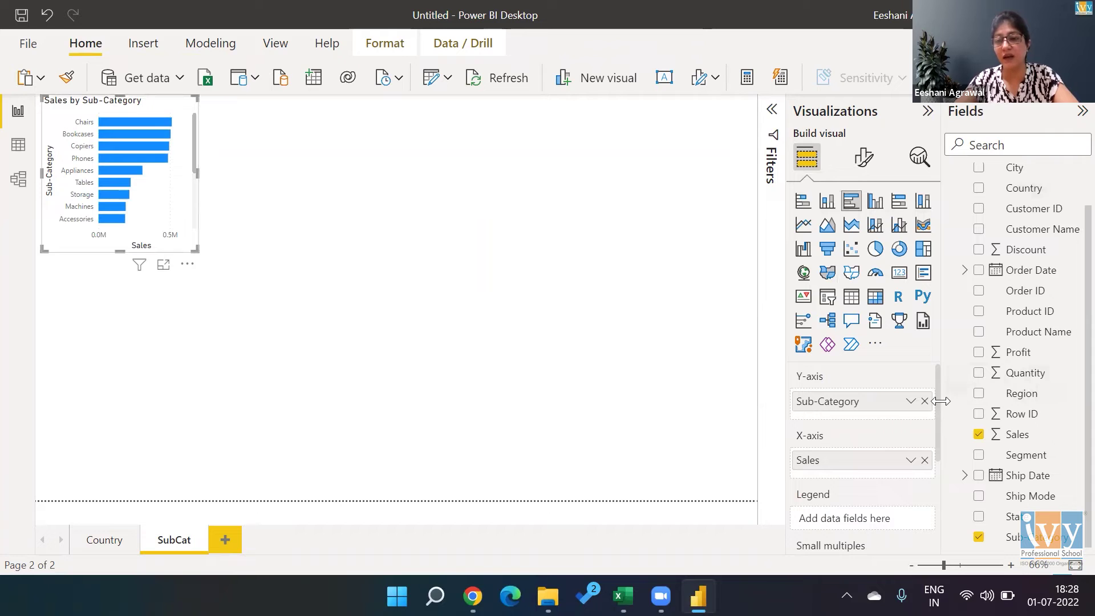
pyautogui.moveTo(938, 401); pyautogui.dragTo(938, 518)
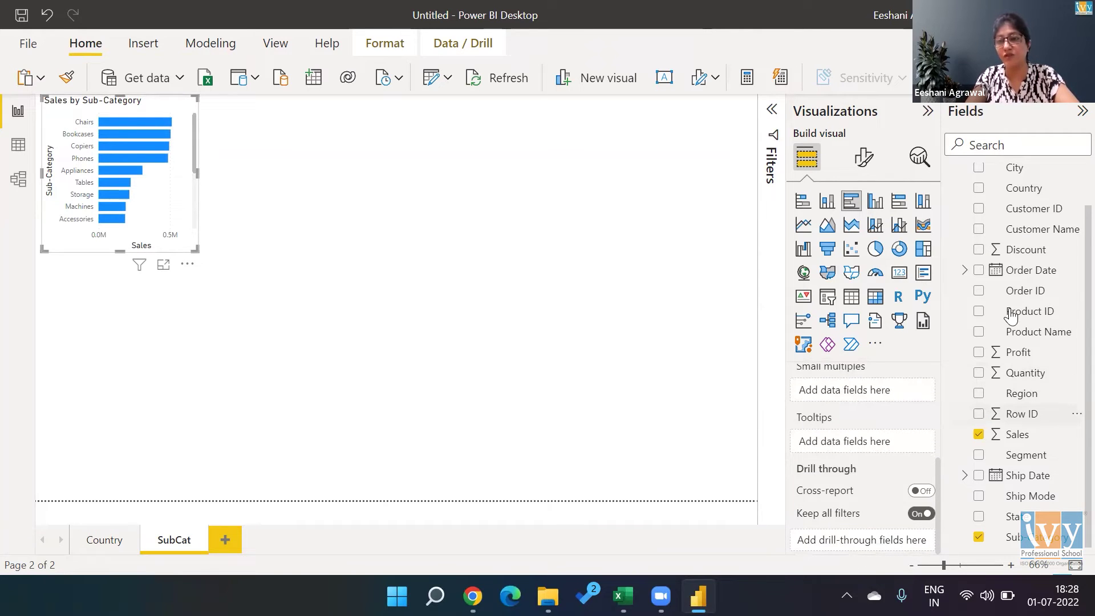
pyautogui.moveTo(1027, 188); pyautogui.dragTo(868, 542)
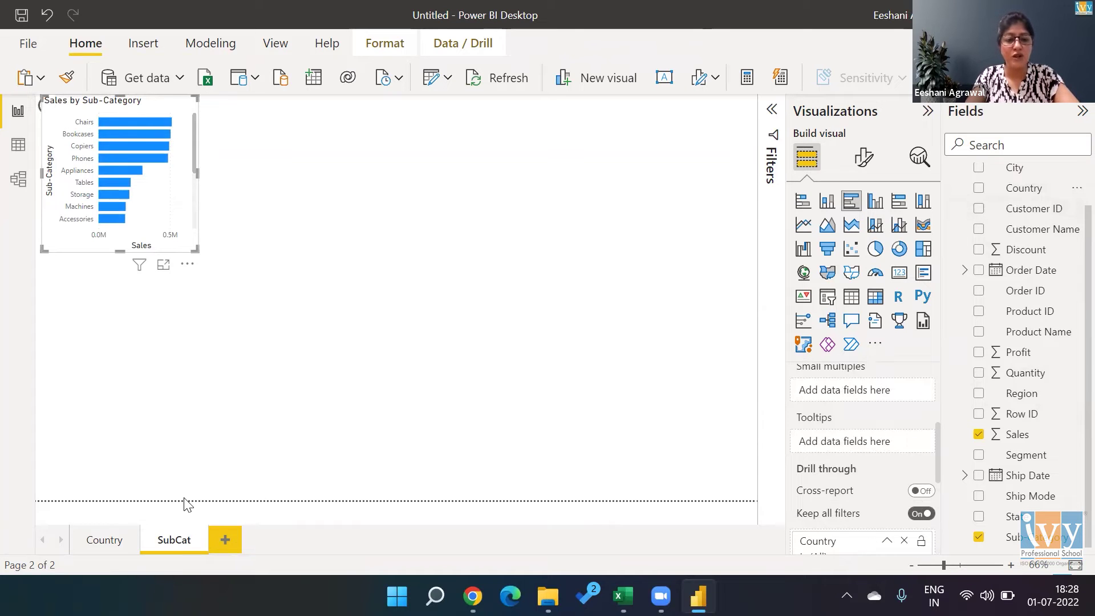
pyautogui.click(107, 538)
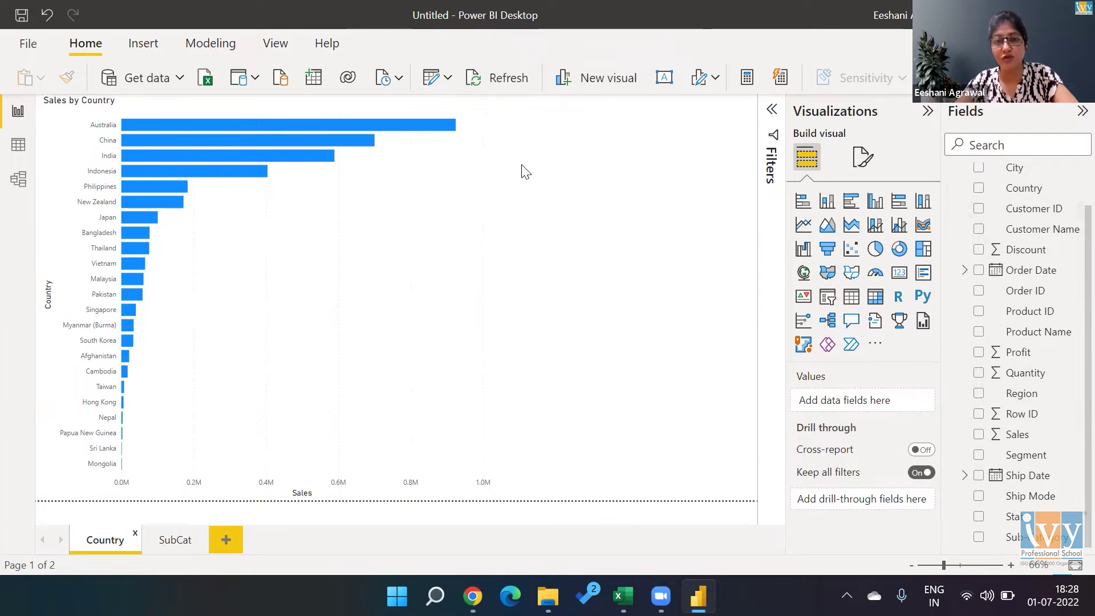
# Drill through from Australia's bar to SubCat filtered to Country is Australia, then go back.
pyautogui.rightClick(453, 133)
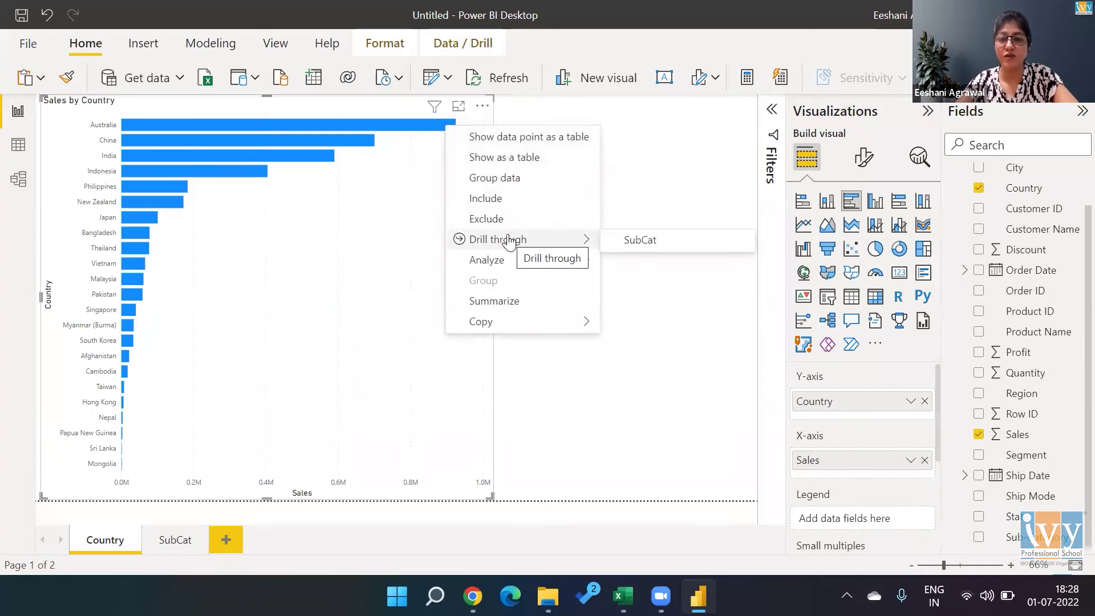
pyautogui.moveTo(498, 240)
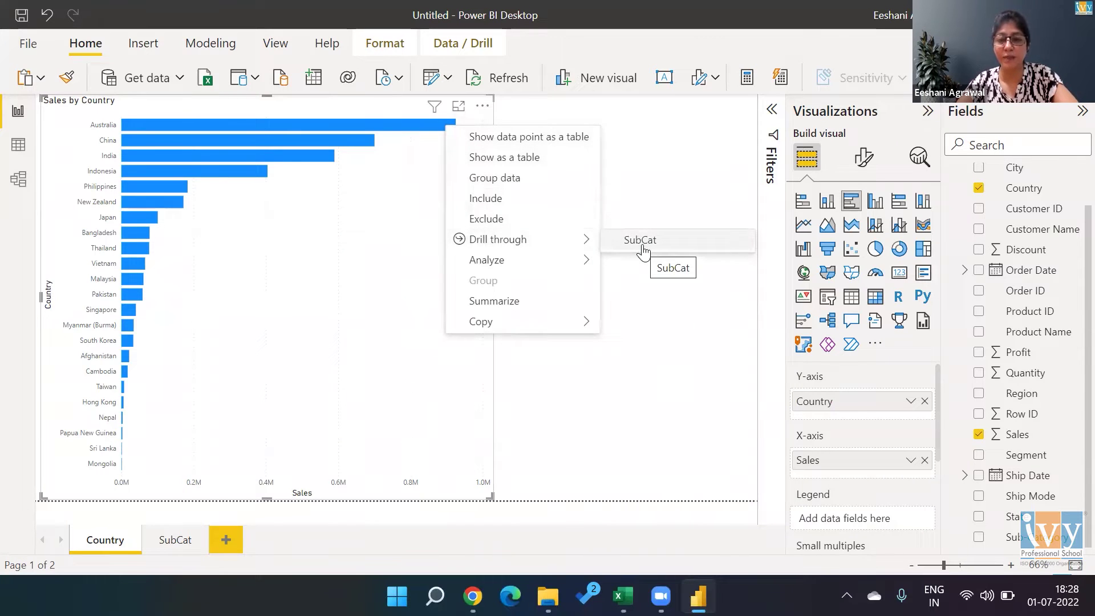
pyautogui.click(641, 240)
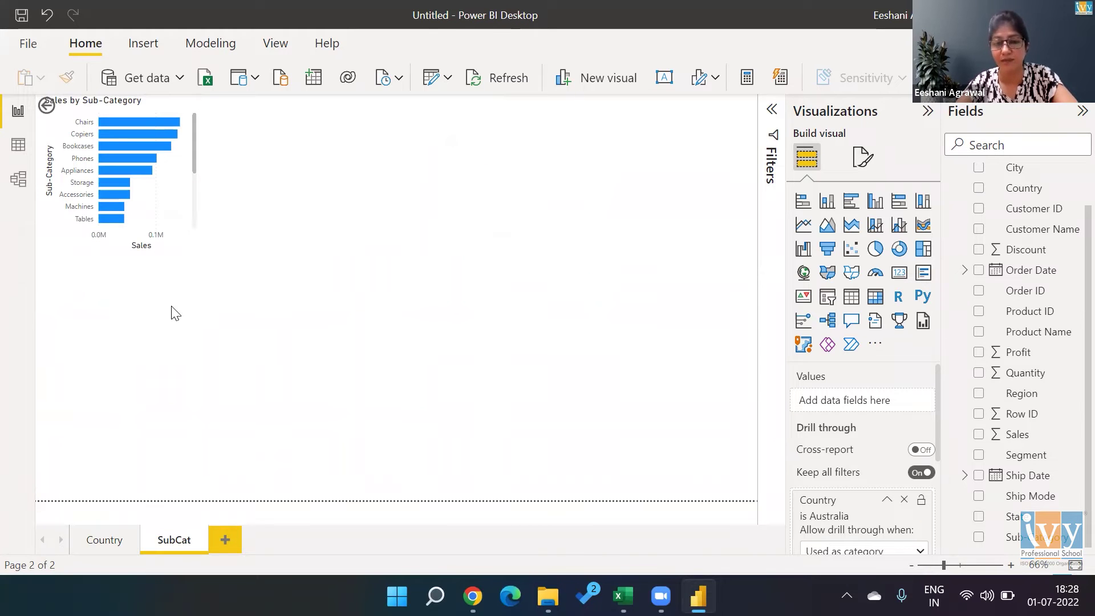
pyautogui.keyDown('ctrl'); pyautogui.click(47, 105); pyautogui.keyUp('ctrl')
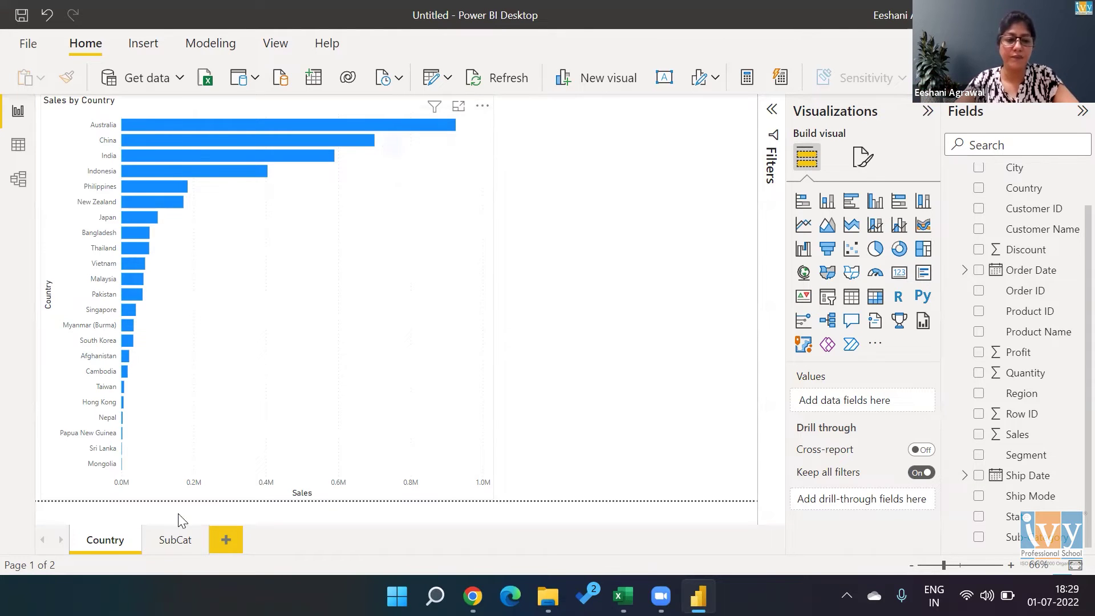
# Set the SubCat page's canvas Type to Tooltip (320 by 240) in Format page settings.
pyautogui.click(172, 544)
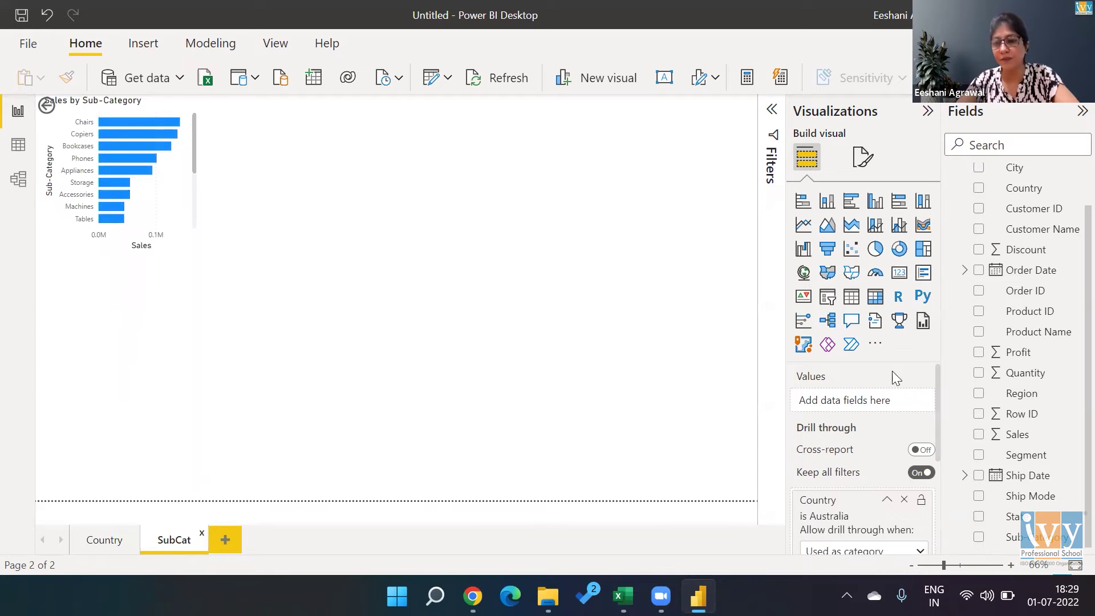
pyautogui.click(860, 160)
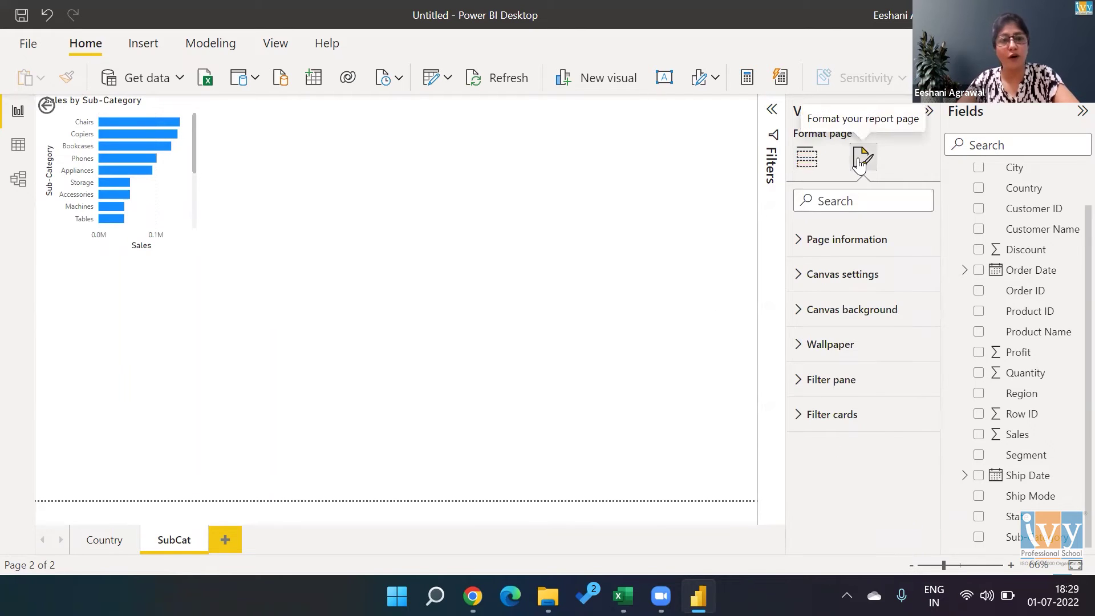
pyautogui.click(802, 276)
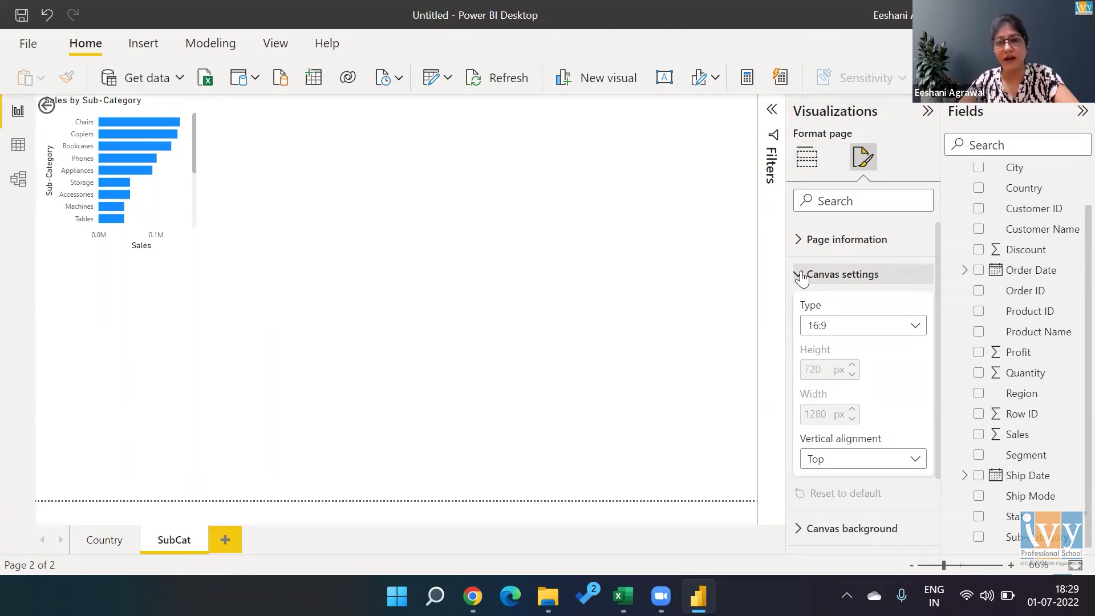
pyautogui.click(851, 332)
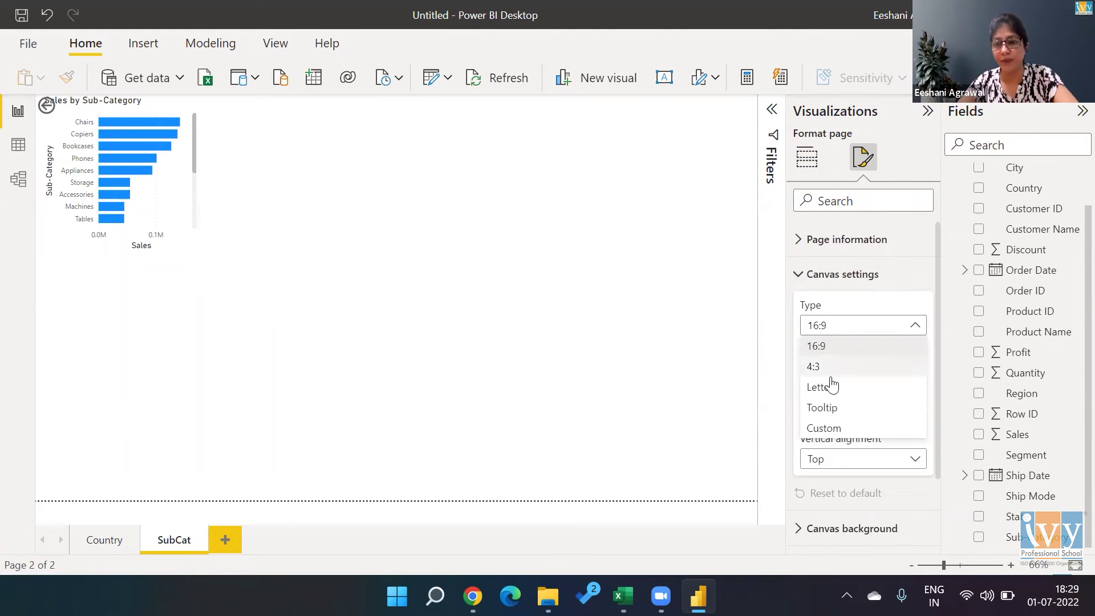
pyautogui.click(830, 408)
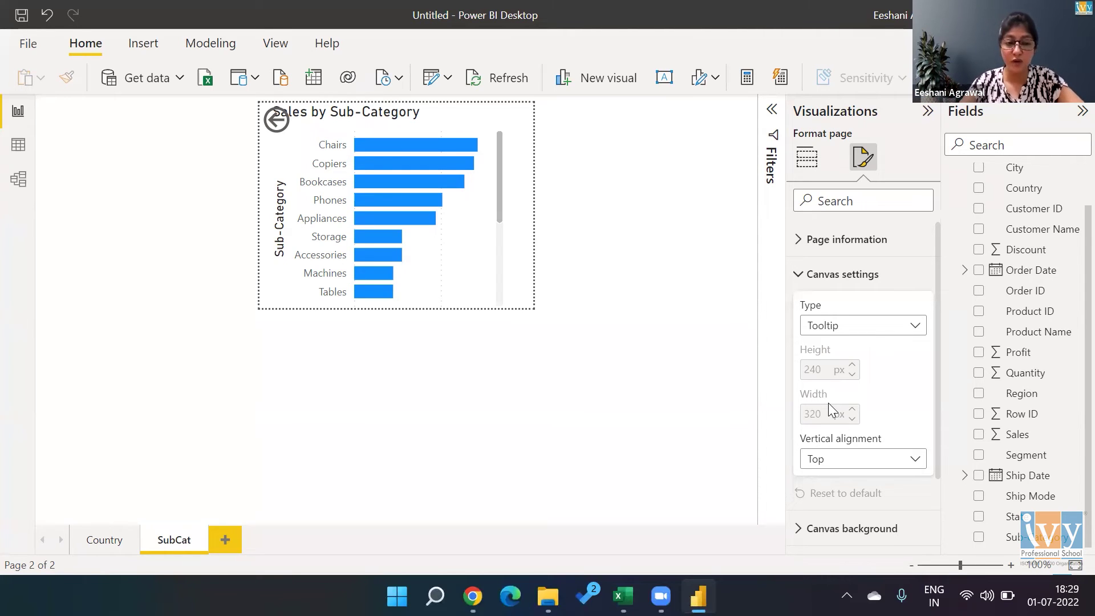
# Switch back to the Country page at its standard 16:9 size.
pyautogui.click(104, 534)
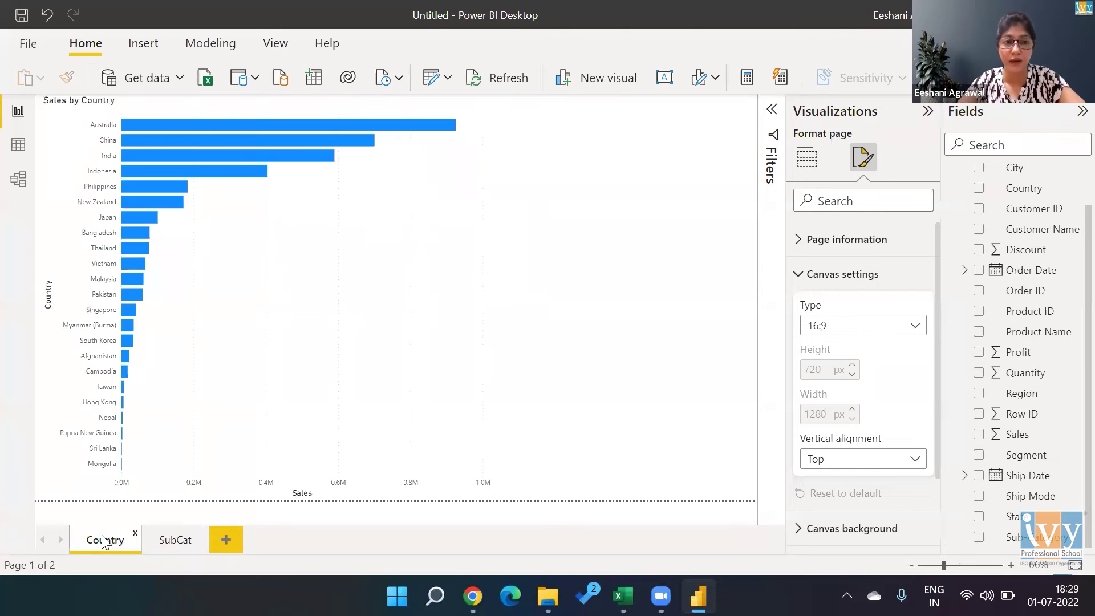